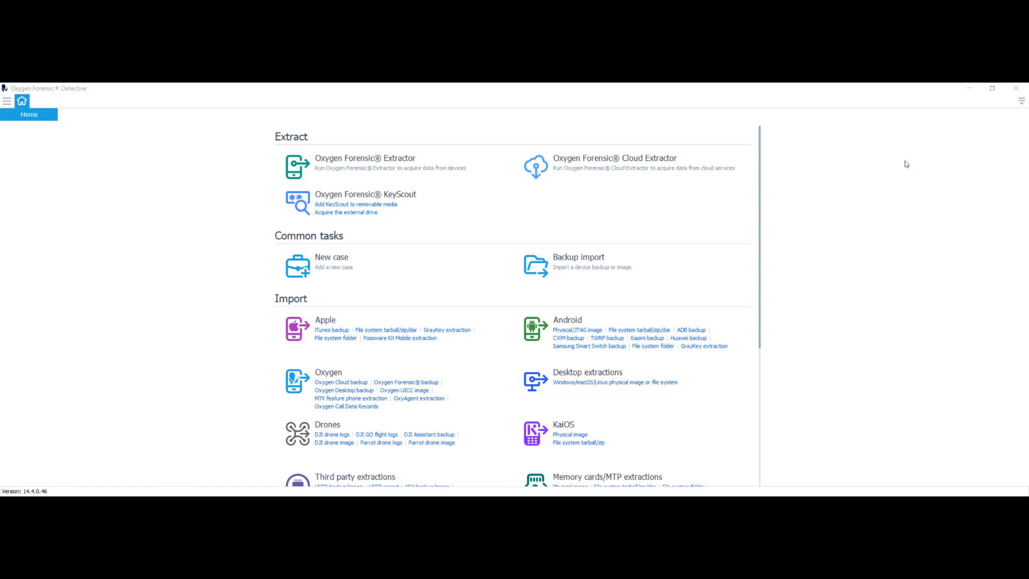
Open the Oxygen Forensics Customer Area login page from the program's top-right menu
{"action": "left_click", "coordinate": [1022, 102]}
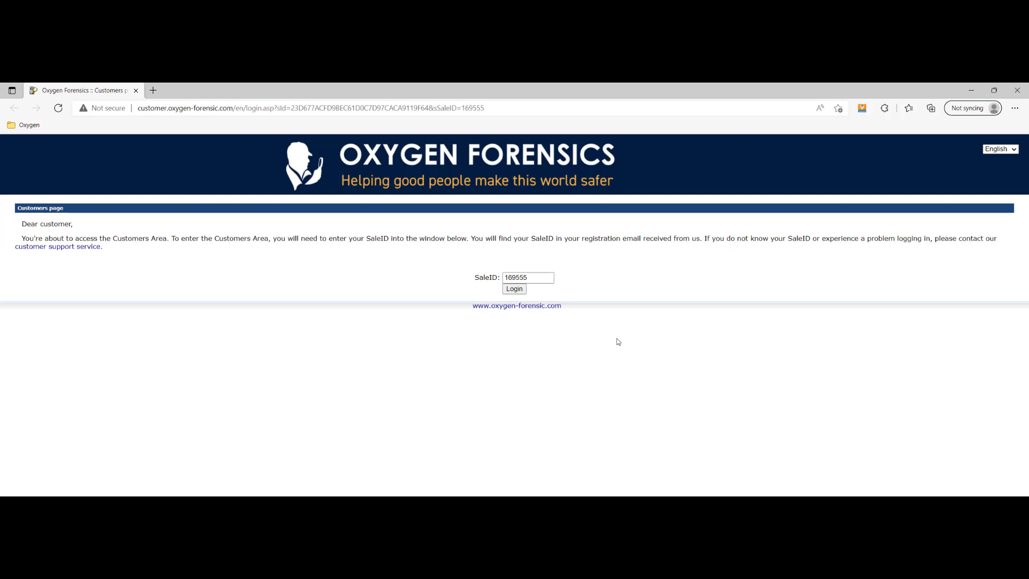
Log in to the customer area with the SaleID and scroll through the downloads and license details
{"action": "left_click", "coordinate": [514, 289]}
{"action": "scroll", "coordinate": [341, 299], "scroll_direction": "down", "scroll_amount": 1}
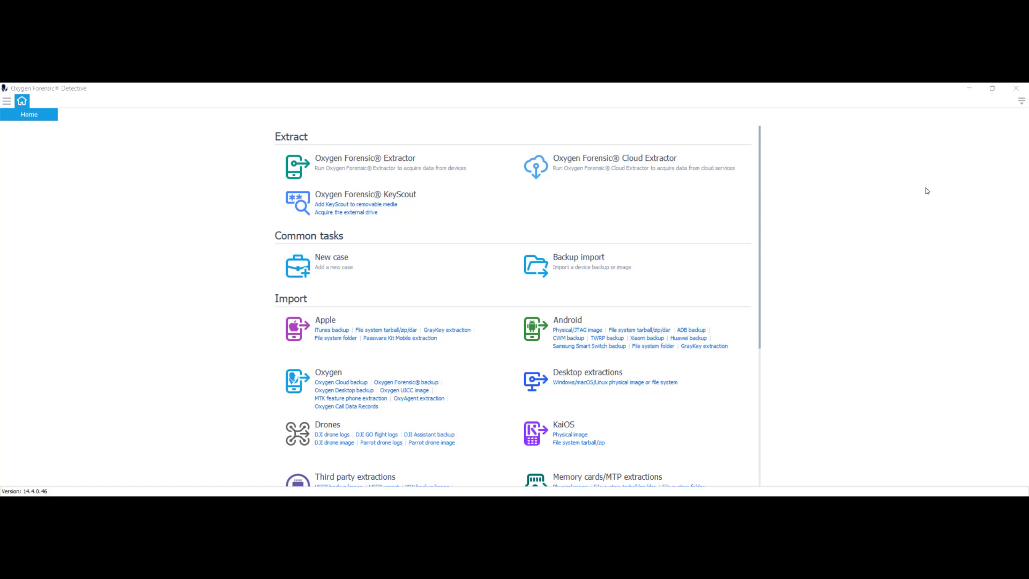
In Advanced analytics options, review the OCR languages and lower the upscale limit from 25 to 16 px
{"action": "left_click", "coordinate": [1022, 103]}
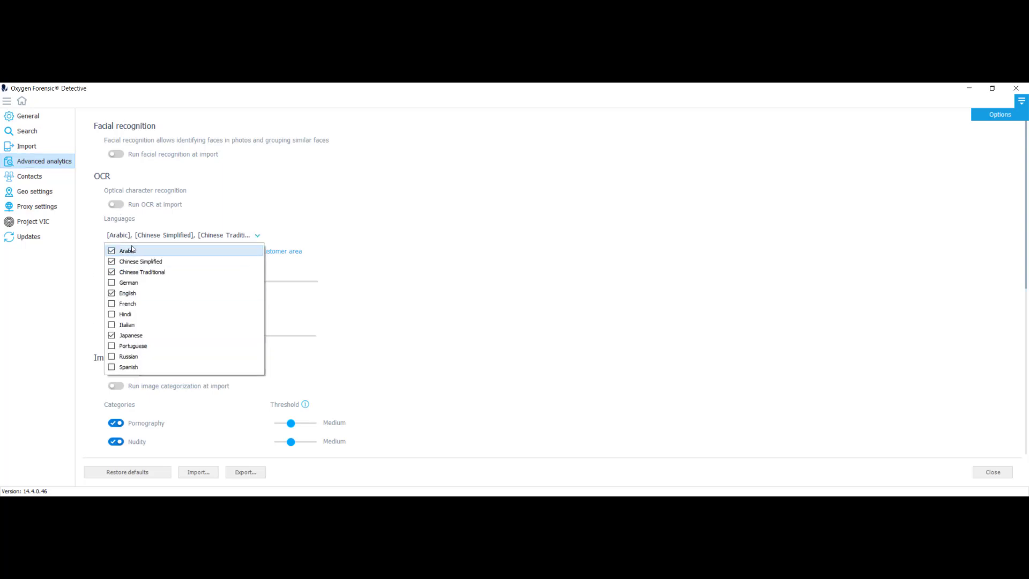
{"action": "left_click", "coordinate": [472, 225]}
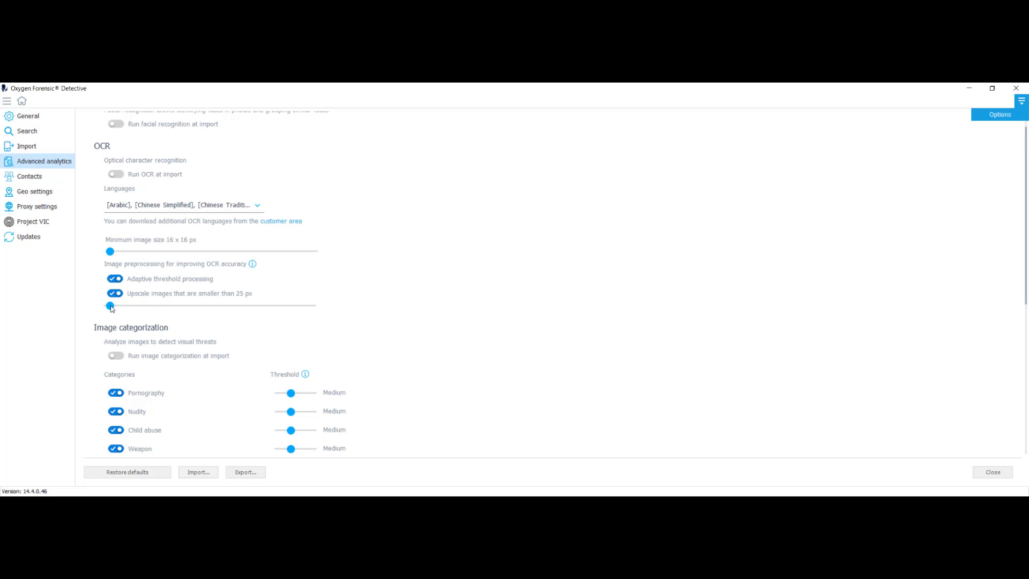
{"action": "left_click_drag", "start_coordinate": [110, 307], "coordinate": [91, 310]}
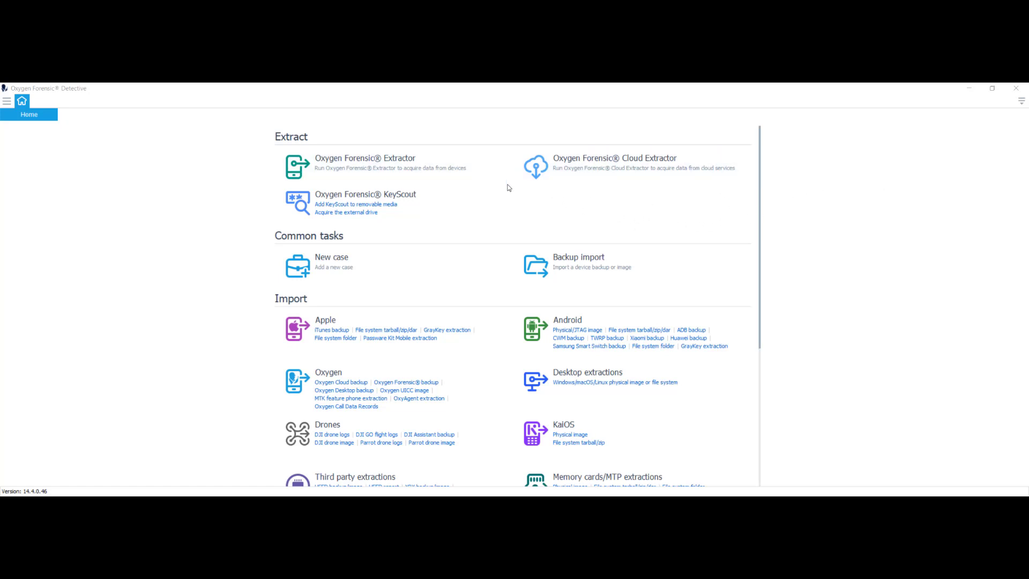
Run image categorization on the iPhone 5s files and inspect the Tags filter list
{"action": "left_click", "coordinate": [7, 101]}
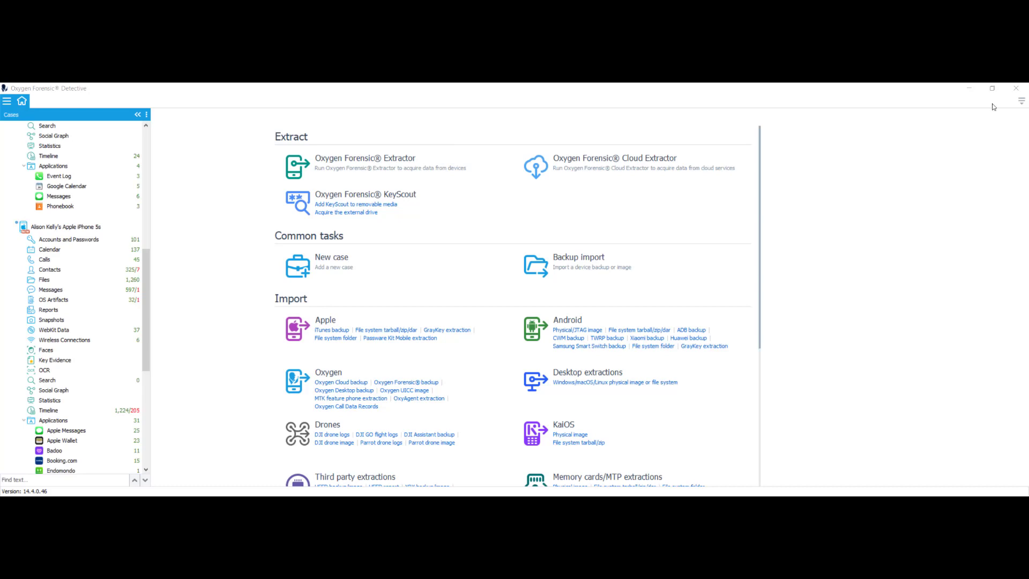
{"action": "left_click", "coordinate": [63, 280]}
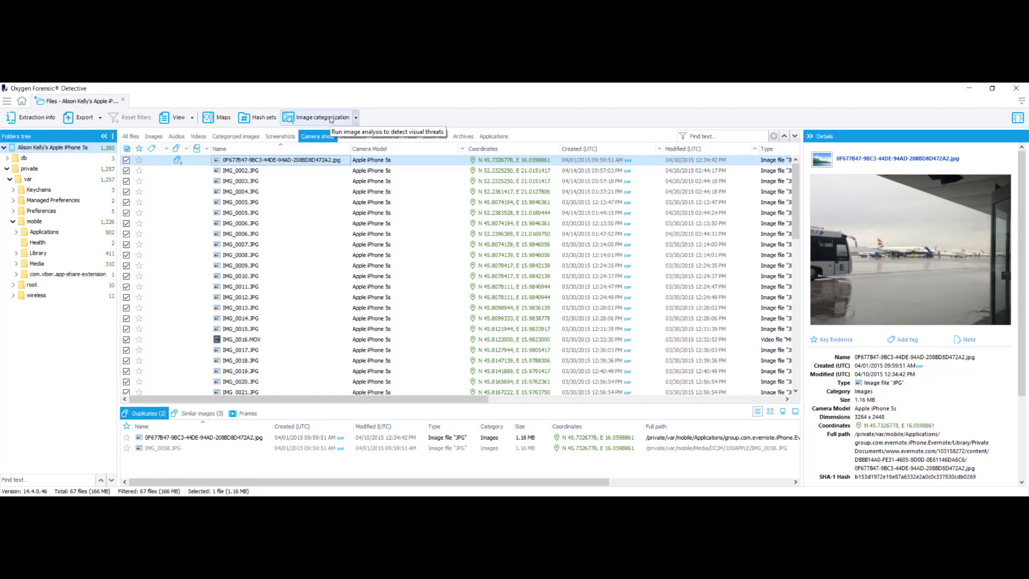
{"action": "left_click", "coordinate": [331, 119]}
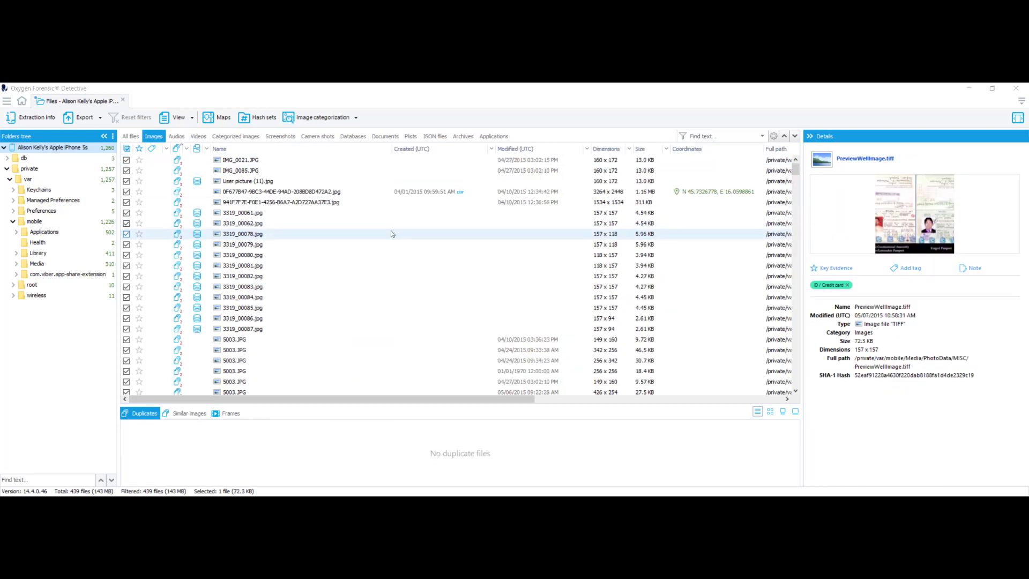
{"action": "left_click", "coordinate": [166, 149]}
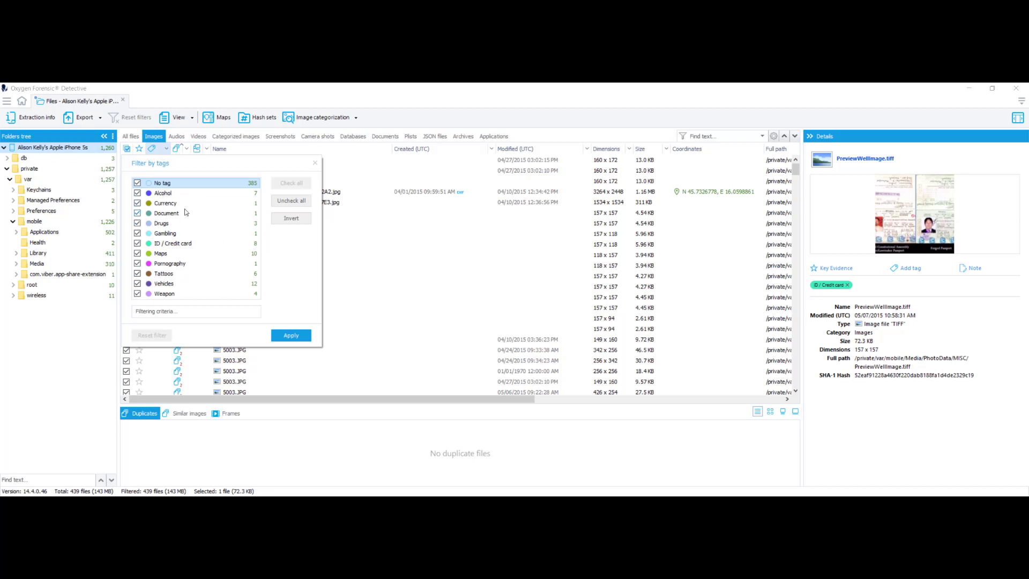
{"action": "left_click", "coordinate": [314, 164]}
Open the iPhone 5s OCR image list from its device overview
{"action": "left_click", "coordinate": [20, 118]}
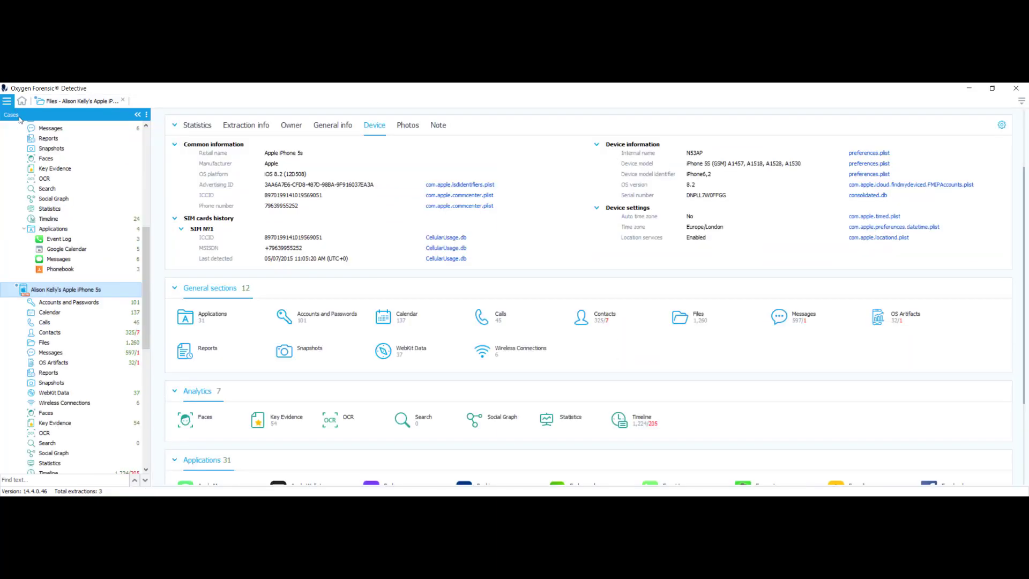
{"action": "left_click", "coordinate": [349, 419]}
{"action": "left_click", "coordinate": [178, 117]}
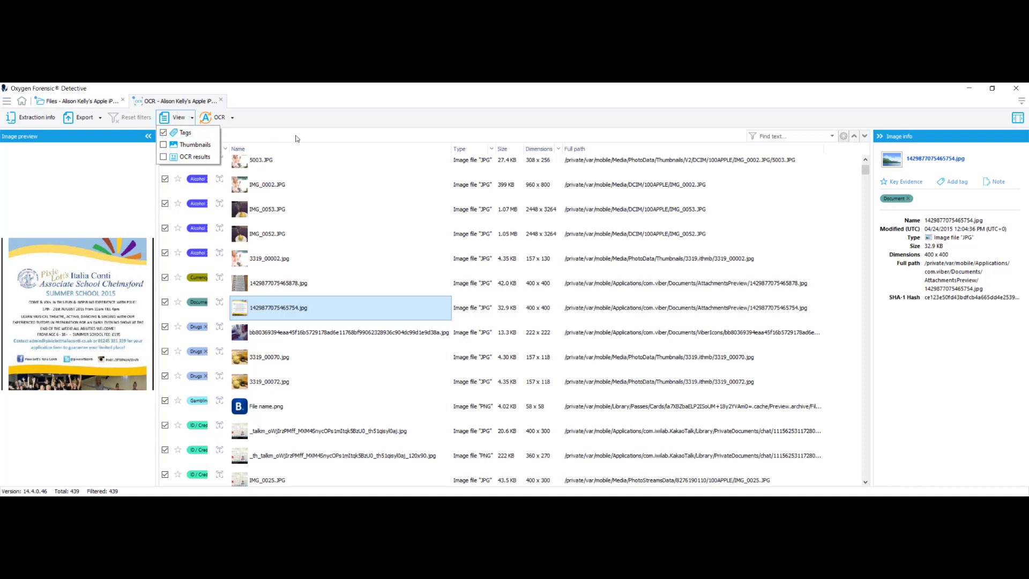
{"action": "left_click", "coordinate": [297, 139]}
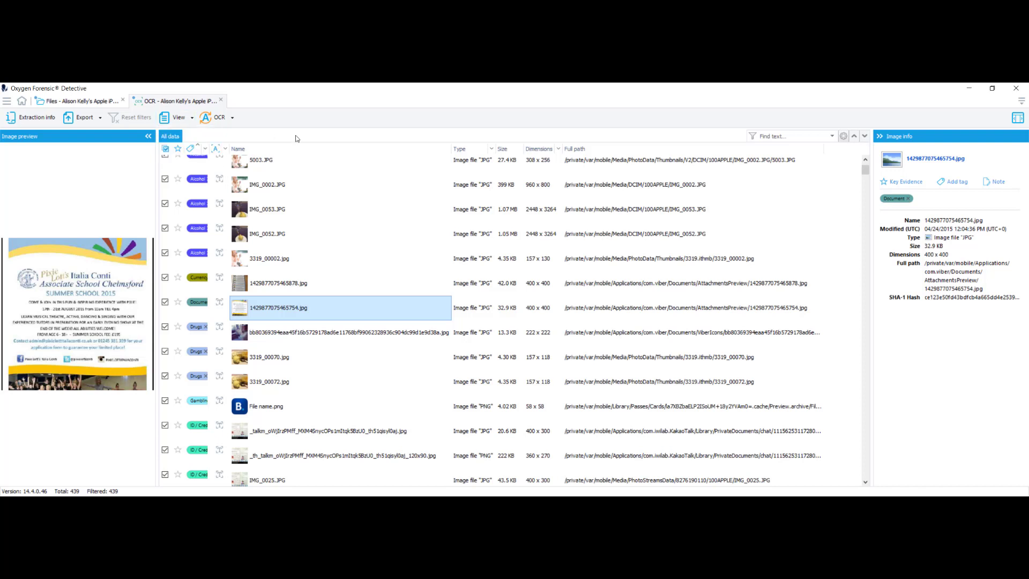
Filter the OCR list to Currency, Document and ID / Credit card tags, leaving 10 files
{"action": "left_click", "coordinate": [206, 150]}
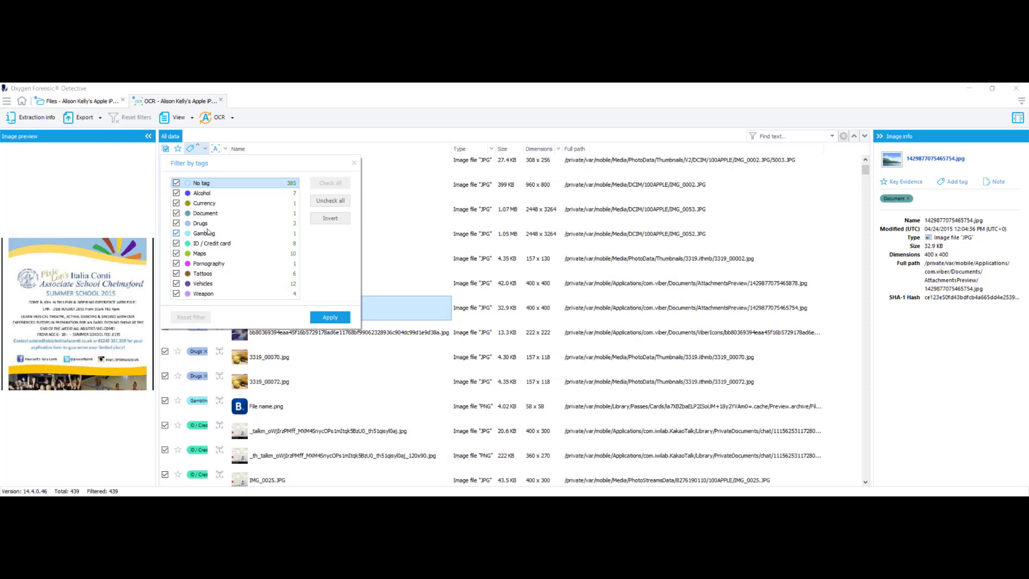
{"action": "left_click", "coordinate": [330, 202]}
{"action": "left_click", "coordinate": [176, 203]}
{"action": "left_click", "coordinate": [334, 318]}
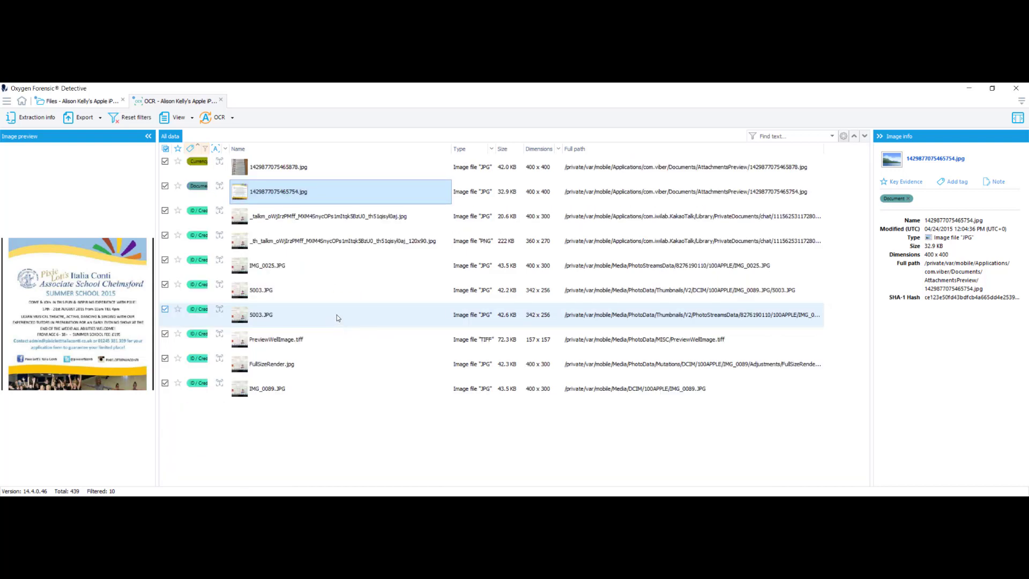
Run Recognize text on checked images for the 10 filtered images
{"action": "left_click", "coordinate": [232, 118]}
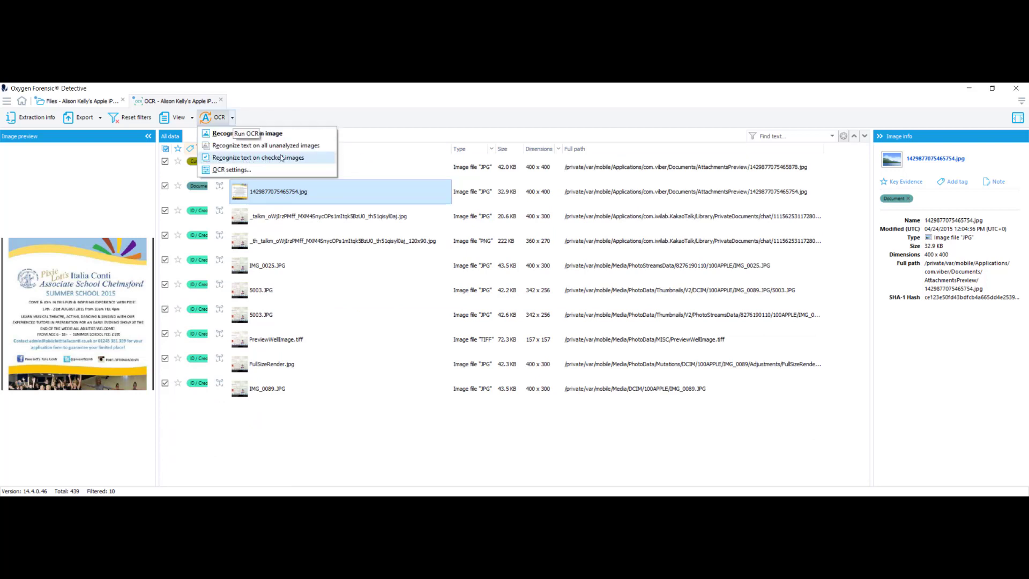
{"action": "left_click", "coordinate": [227, 157]}
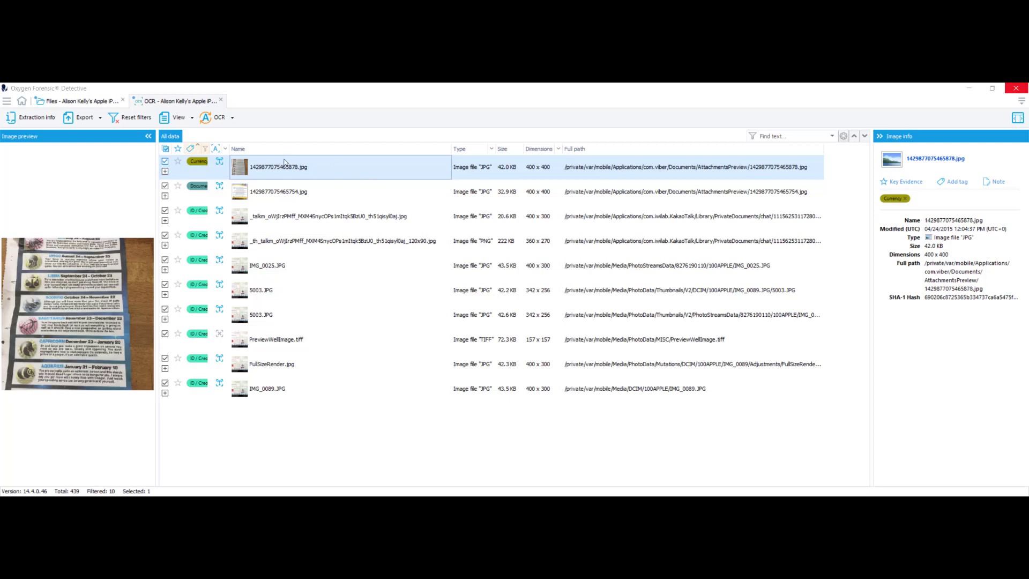
Show the OCR results panel and read the summer school flyer's recognized text
{"action": "left_click", "coordinate": [190, 119]}
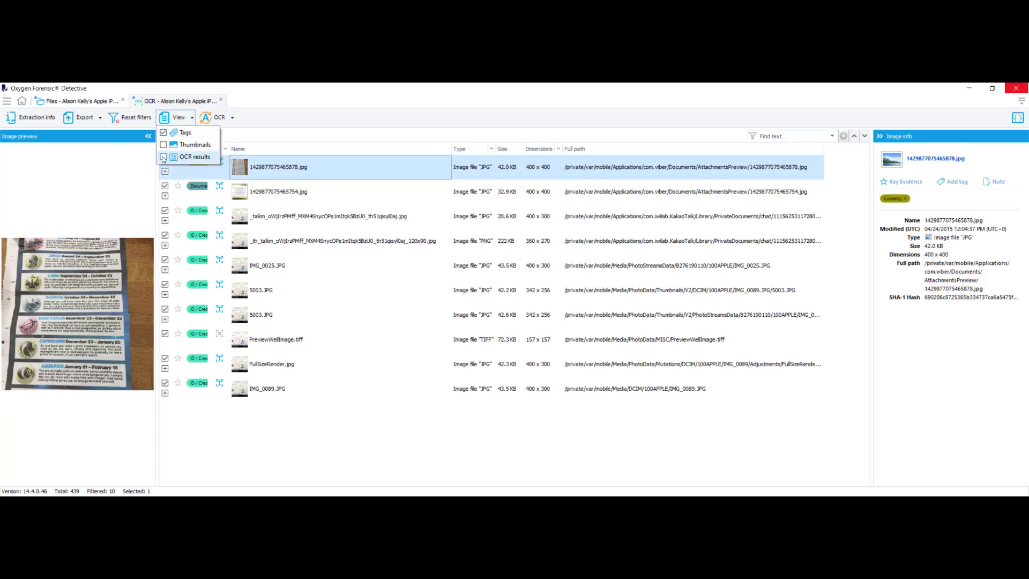
{"action": "left_click", "coordinate": [193, 156]}
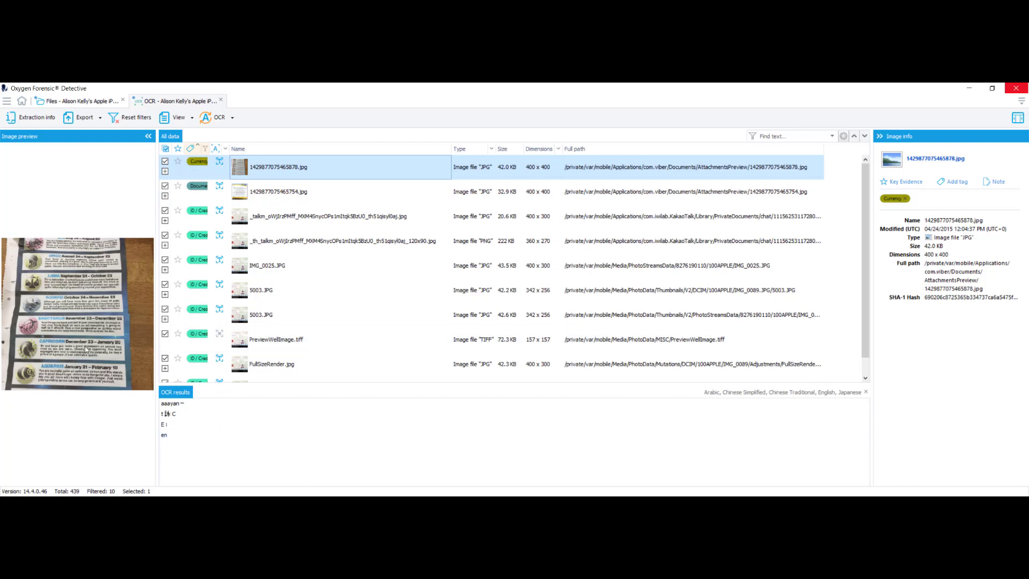
{"action": "left_click", "coordinate": [284, 196]}
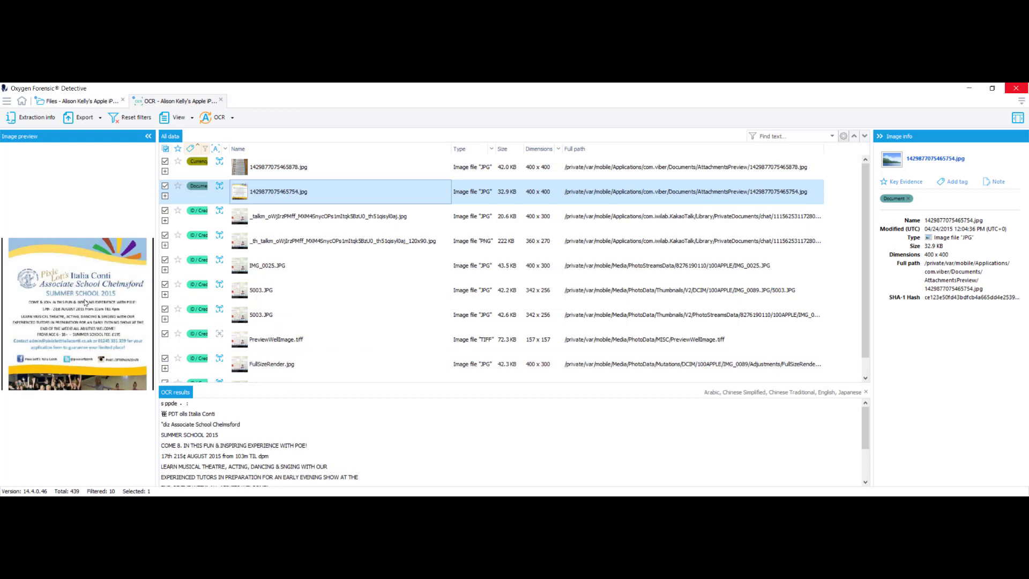
{"action": "scroll", "coordinate": [351, 413], "scroll_direction": "down", "scroll_amount": 1}
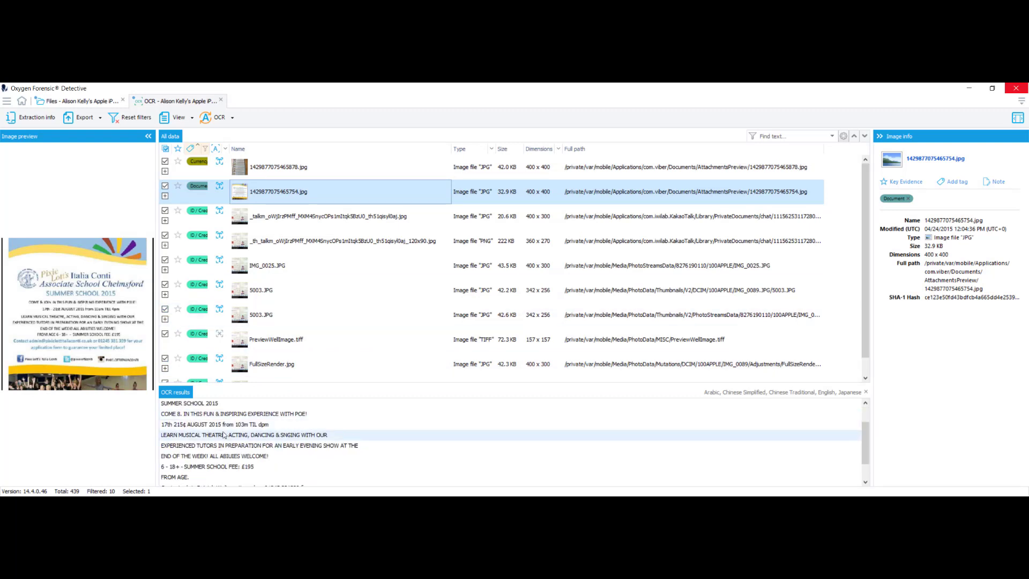
{"action": "scroll", "coordinate": [233, 426], "scroll_direction": "up", "scroll_amount": 1}
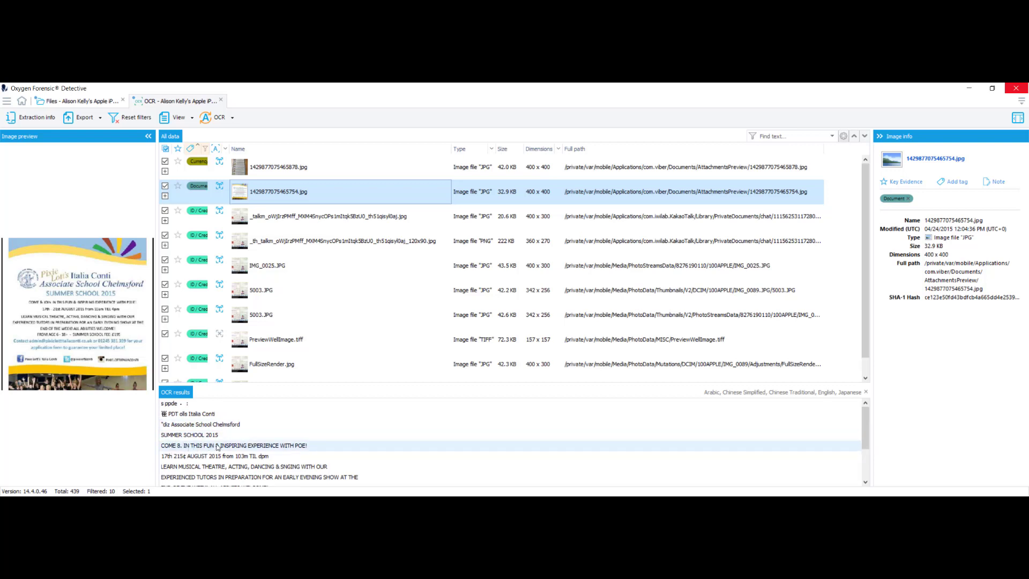
{"action": "scroll", "coordinate": [271, 440], "scroll_direction": "down", "scroll_amount": 1}
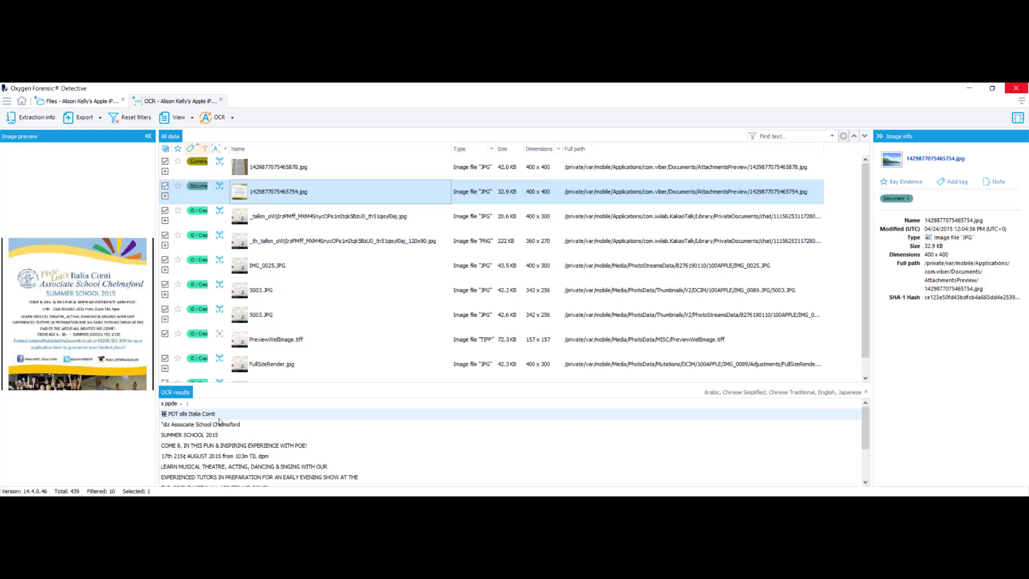
{"action": "scroll", "coordinate": [223, 427], "scroll_direction": "down", "scroll_amount": 1}
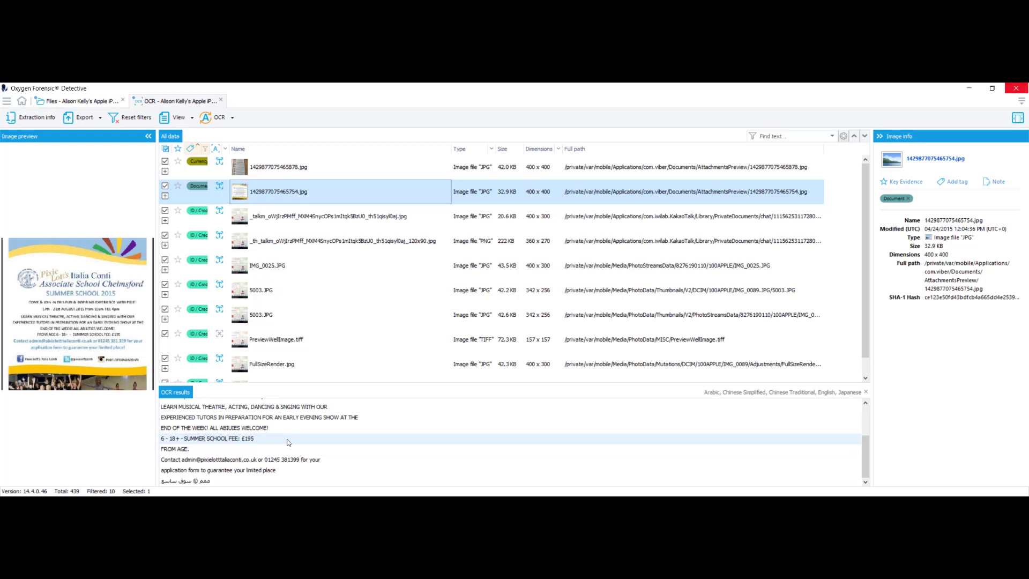
Review OCR text of the passport, IMG_0025.JPG, PreviewWellImage.tiff, FullSizeRender.jpg and other images
{"action": "left_click", "coordinate": [317, 231]}
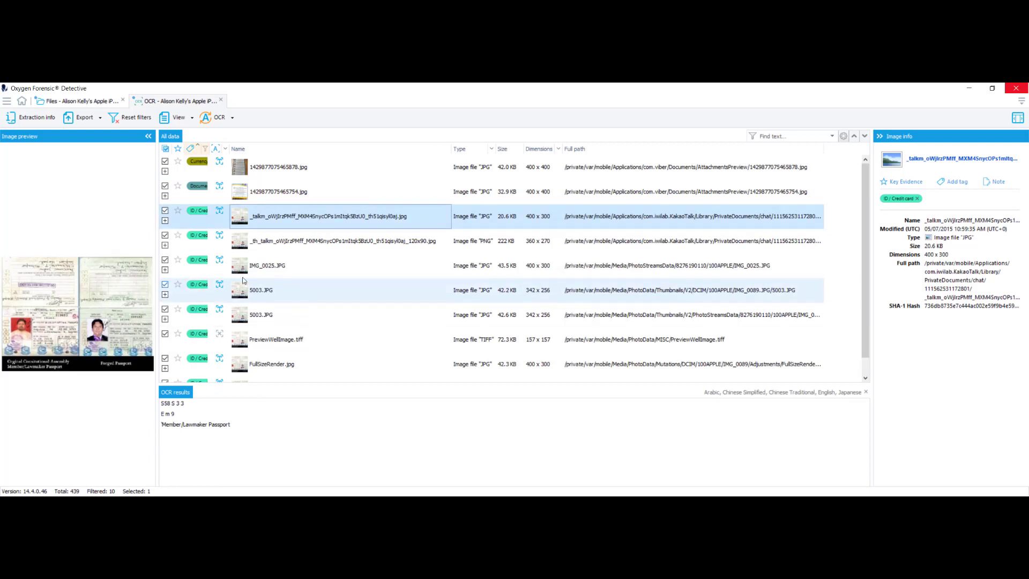
{"action": "left_click", "coordinate": [269, 268]}
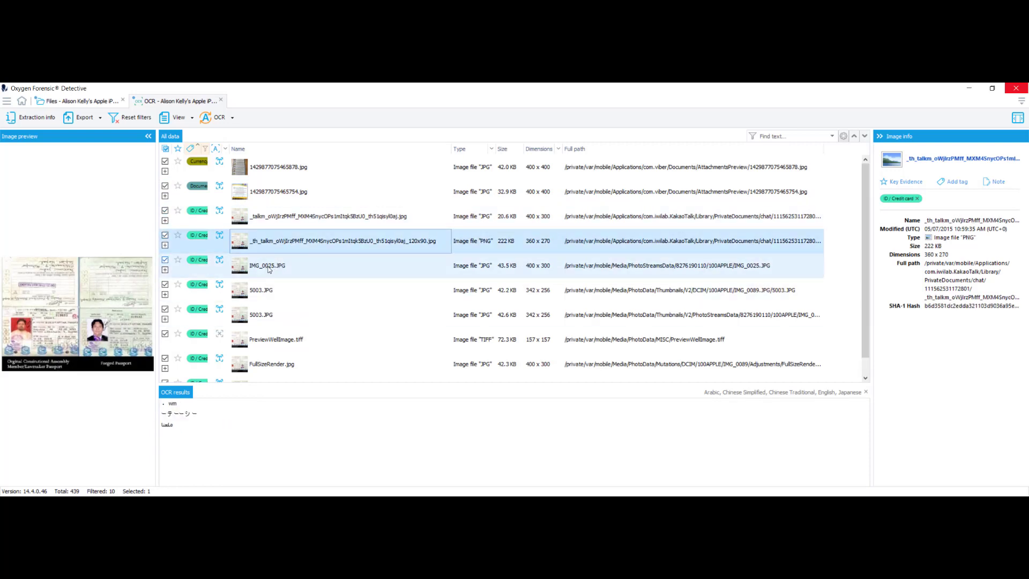
{"action": "left_click", "coordinate": [261, 292]}
{"action": "left_click", "coordinate": [258, 317]}
{"action": "left_click", "coordinate": [254, 343]}
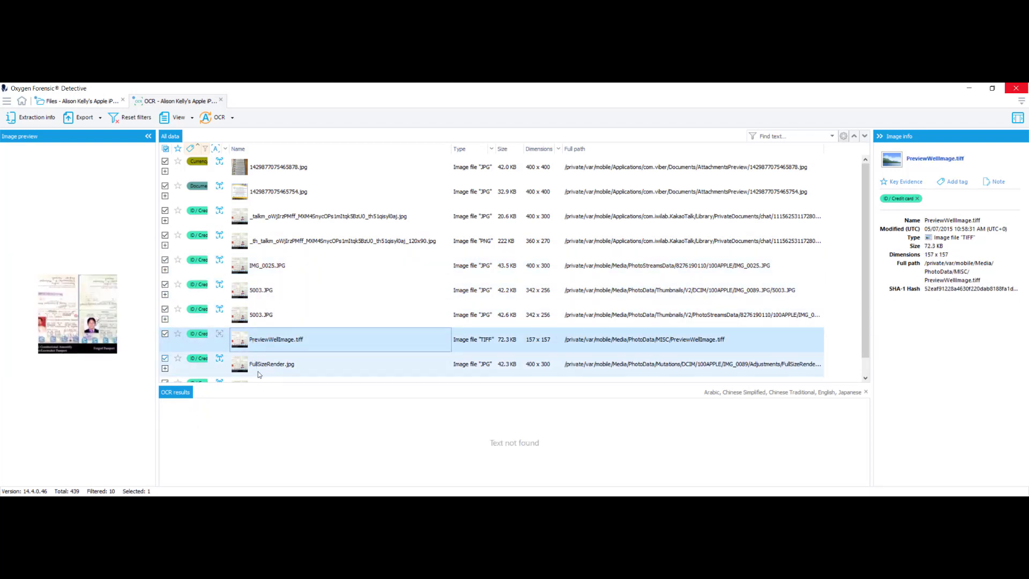
{"action": "left_click", "coordinate": [259, 369]}
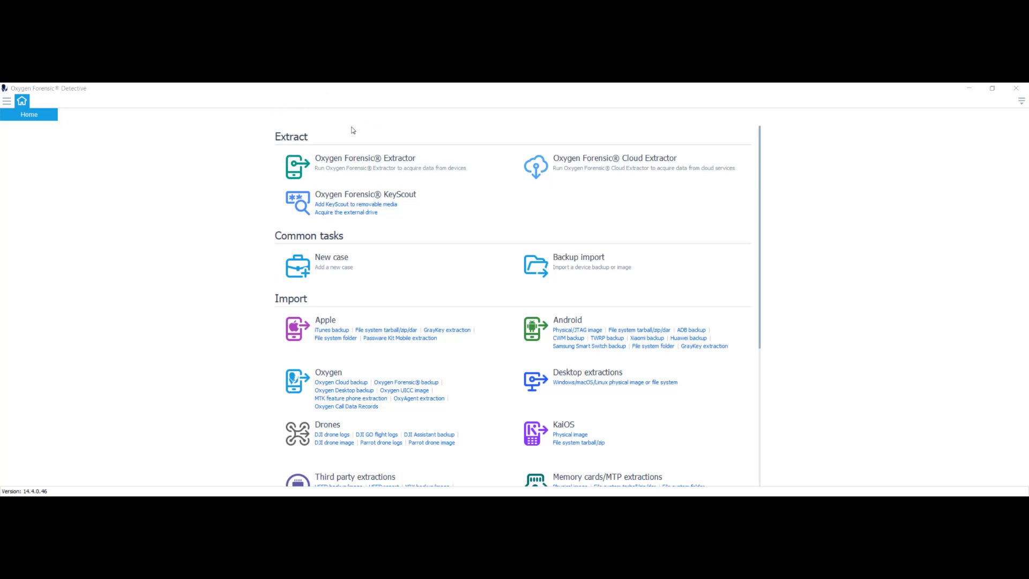
Select the Chadwick OxyAgent extraction in the Cases tree and open its OCR image list
{"action": "left_click", "coordinate": [6, 101]}
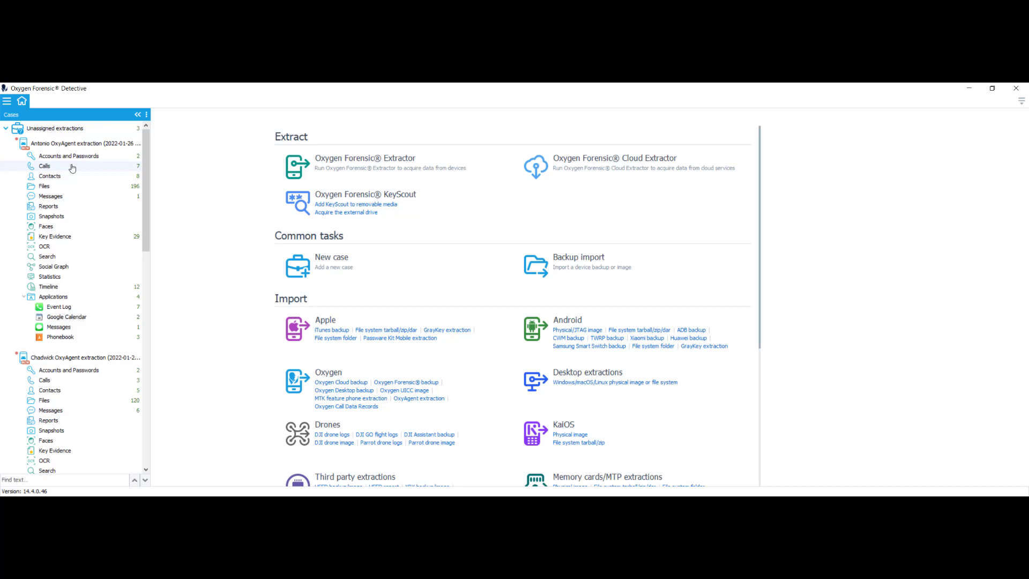
{"action": "left_click", "coordinate": [71, 359]}
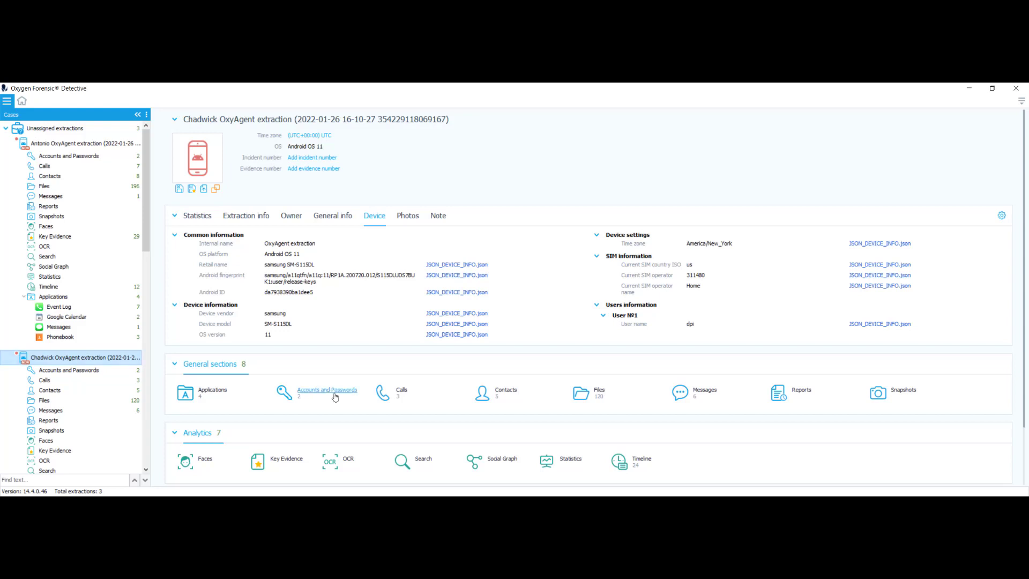
{"action": "left_click", "coordinate": [346, 462]}
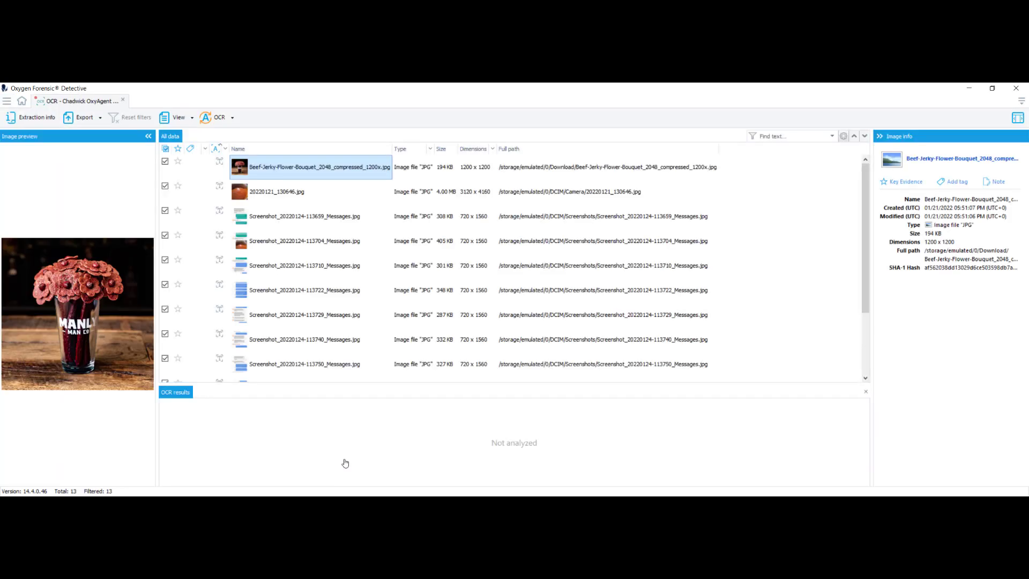
Recognize text on the 13 checked Chadwick images and enable the OCR results pane
{"action": "left_click", "coordinate": [232, 118]}
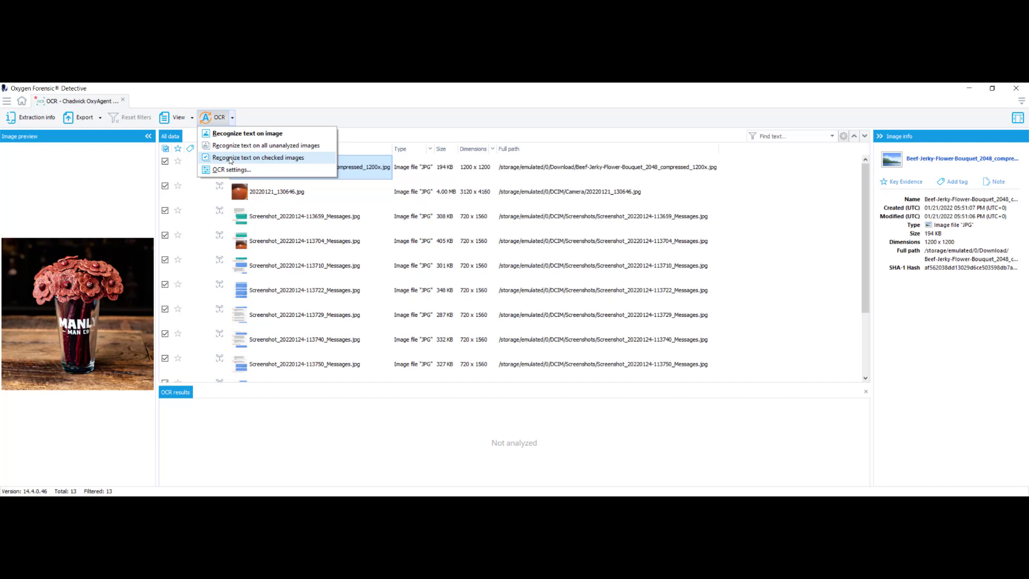
{"action": "left_click", "coordinate": [230, 159]}
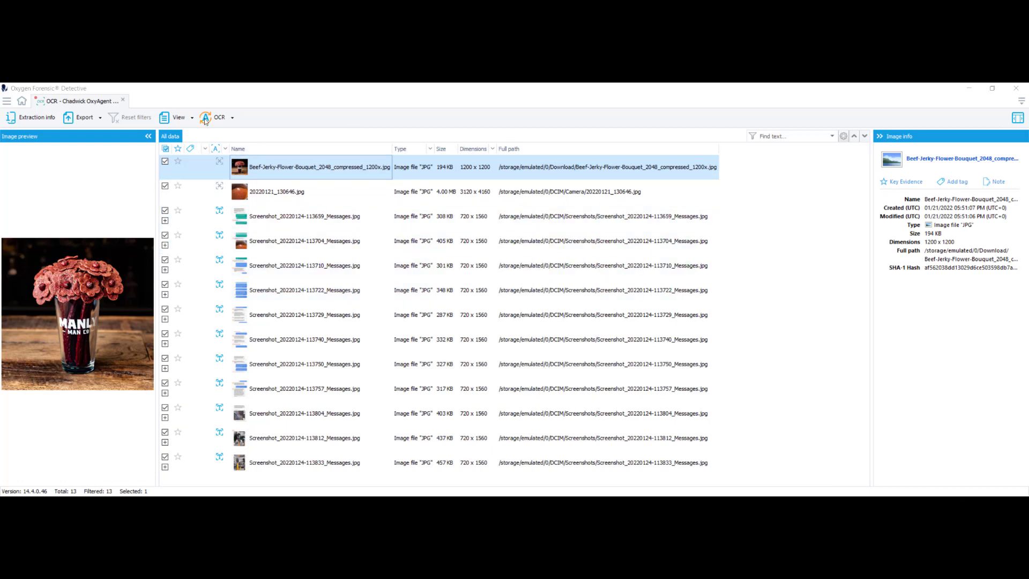
{"action": "left_click", "coordinate": [182, 118]}
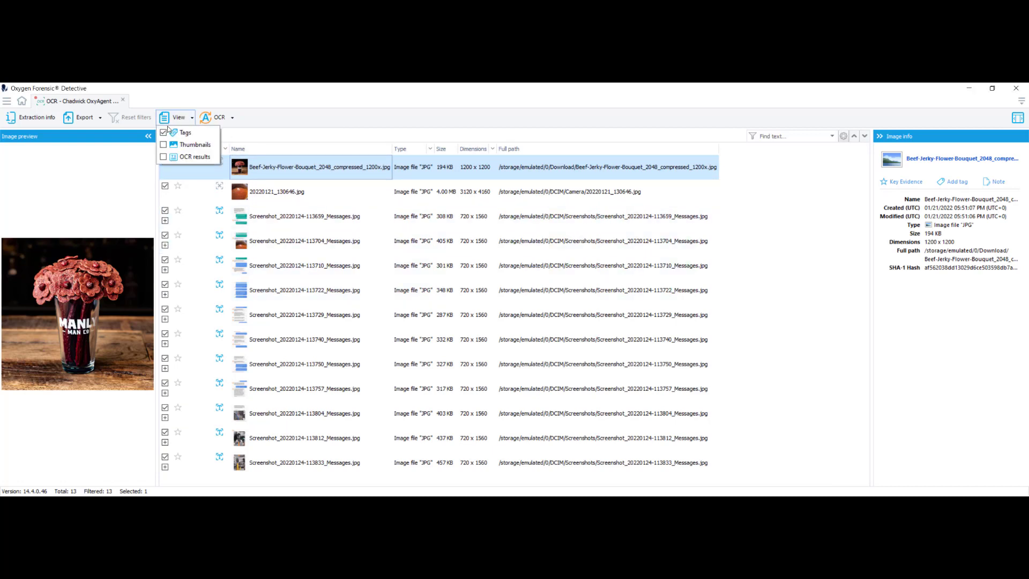
{"action": "left_click", "coordinate": [173, 132]}
{"action": "left_click", "coordinate": [192, 122]}
{"action": "left_click", "coordinate": [164, 157]}
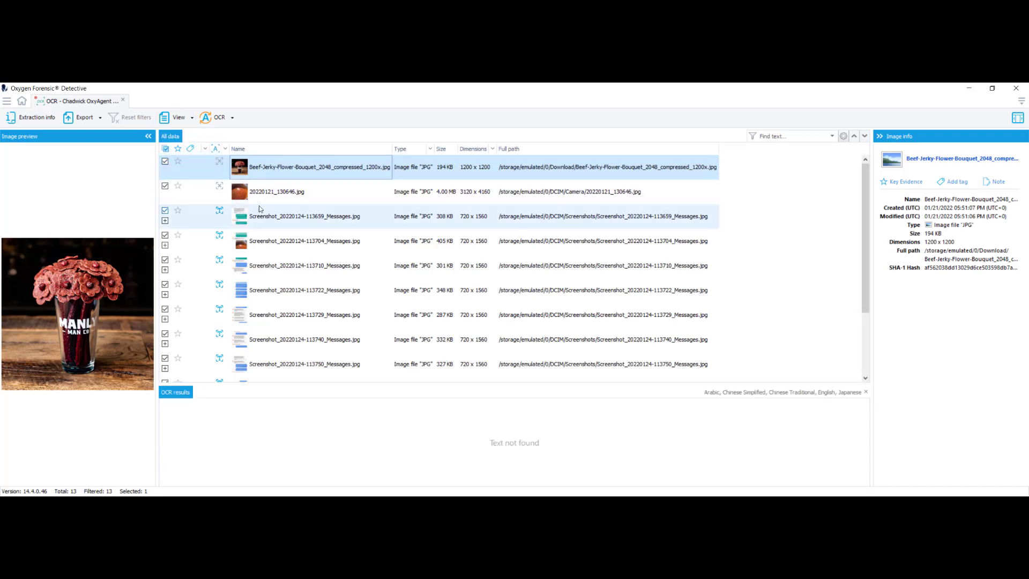
Read the recognized text of screenshots 113659, 113740 and 113833, scrolling the OCR results pane
{"action": "left_click", "coordinate": [278, 222]}
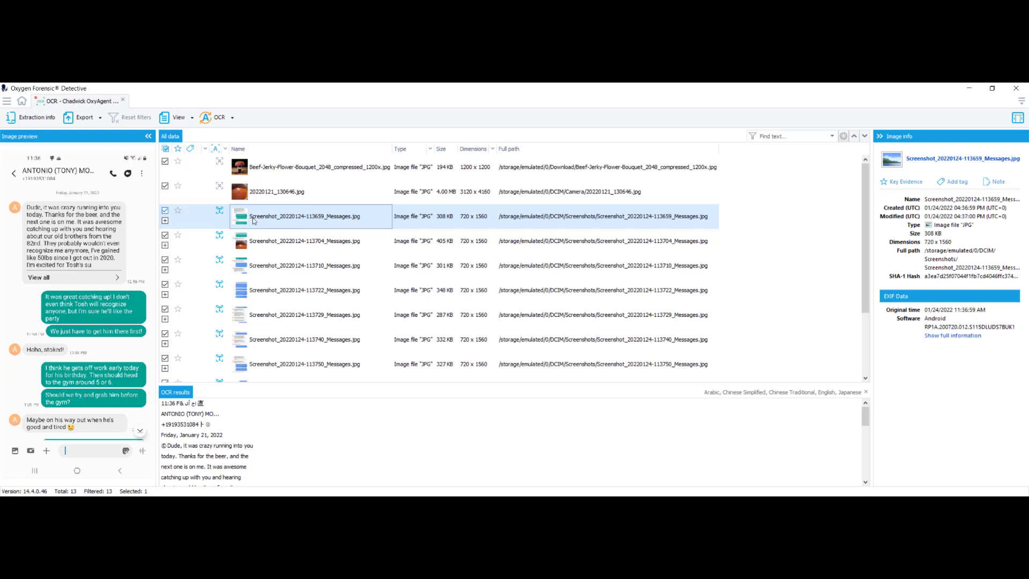
{"action": "scroll", "coordinate": [191, 454], "scroll_direction": "down", "scroll_amount": 1}
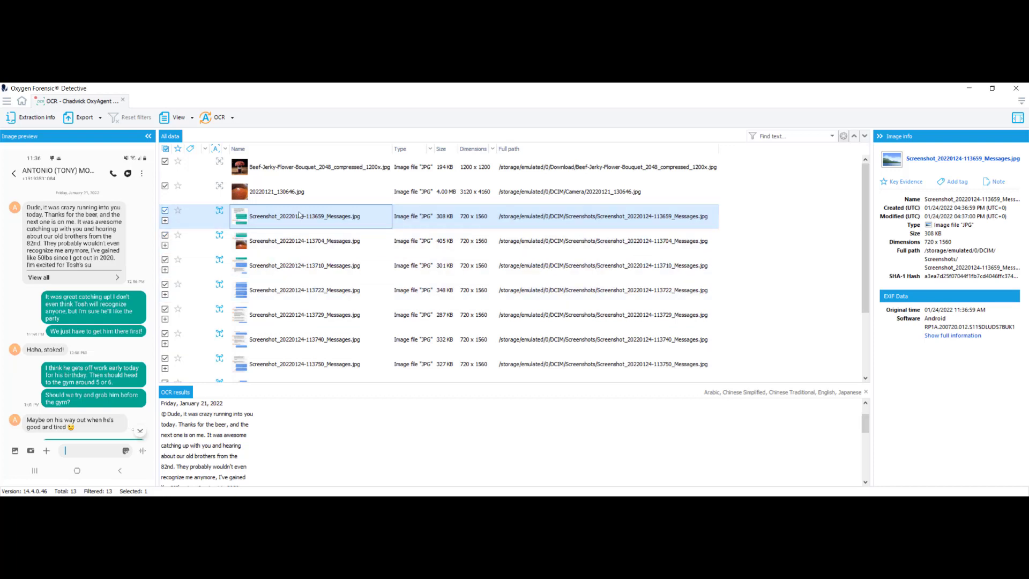
{"action": "left_click", "coordinate": [289, 339]}
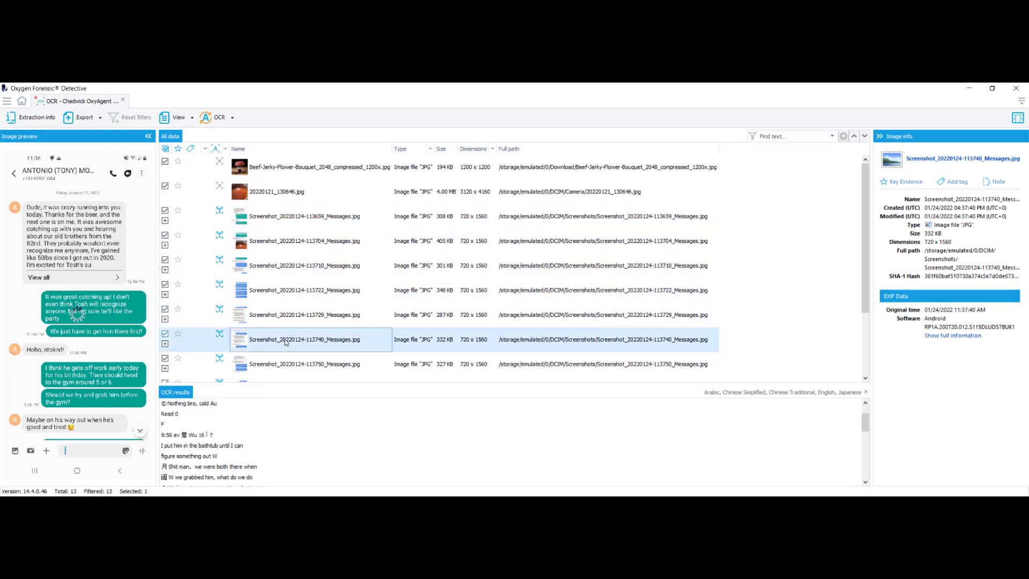
{"action": "scroll", "coordinate": [257, 428], "scroll_direction": "down", "scroll_amount": 1}
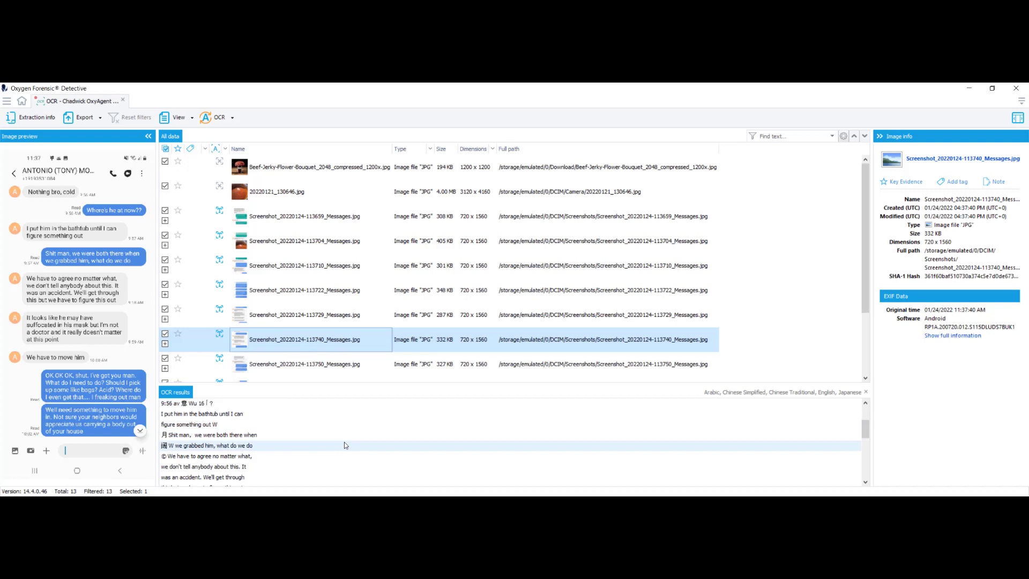
{"action": "scroll", "coordinate": [321, 438], "scroll_direction": "down", "scroll_amount": 1}
{"action": "scroll", "coordinate": [311, 434], "scroll_direction": "down", "scroll_amount": 1}
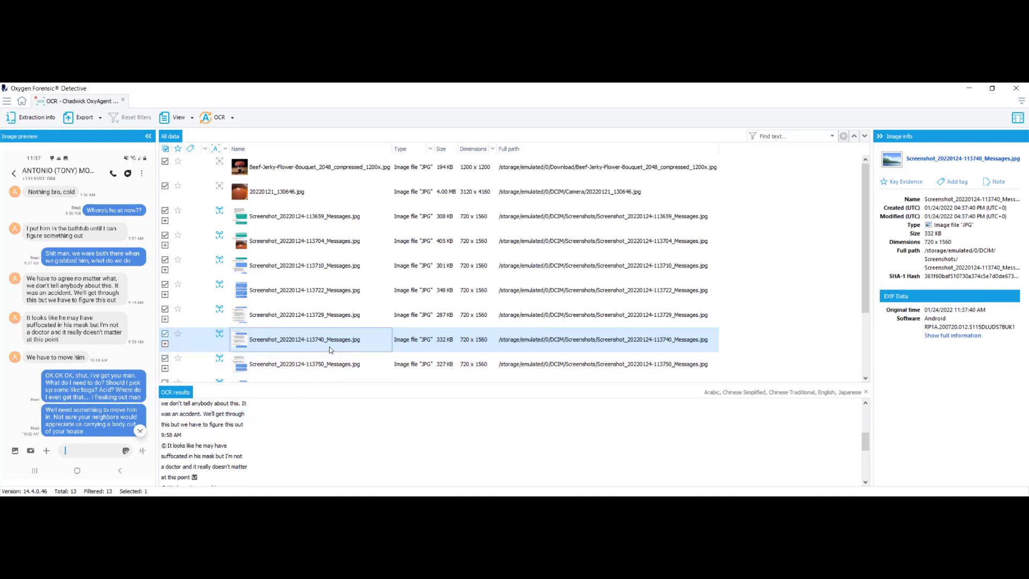
{"action": "scroll", "coordinate": [325, 312], "scroll_direction": "down", "scroll_amount": 2}
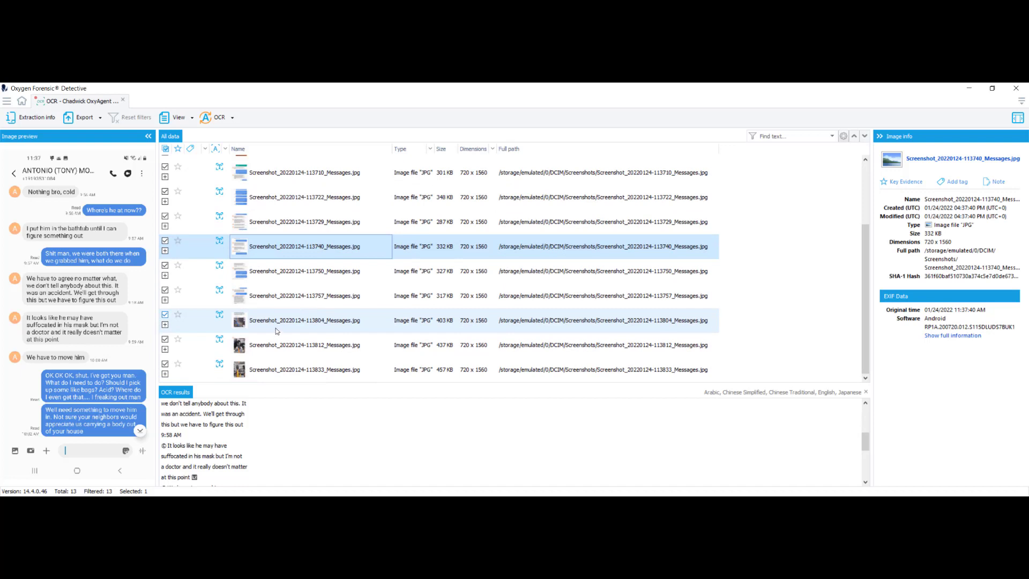
{"action": "left_click", "coordinate": [269, 378]}
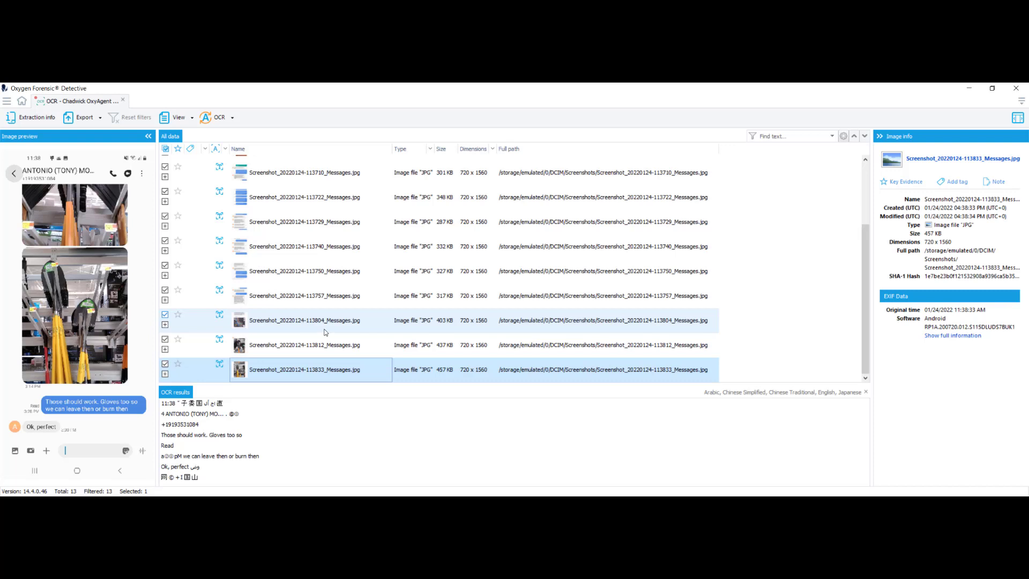
{"action": "left_click", "coordinate": [292, 246]}
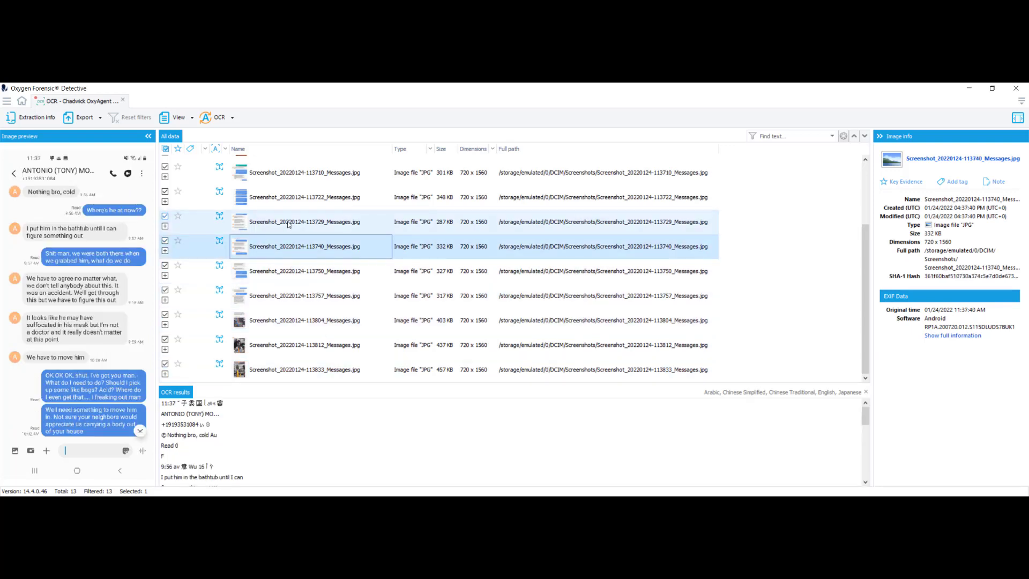
{"action": "left_click", "coordinate": [289, 200]}
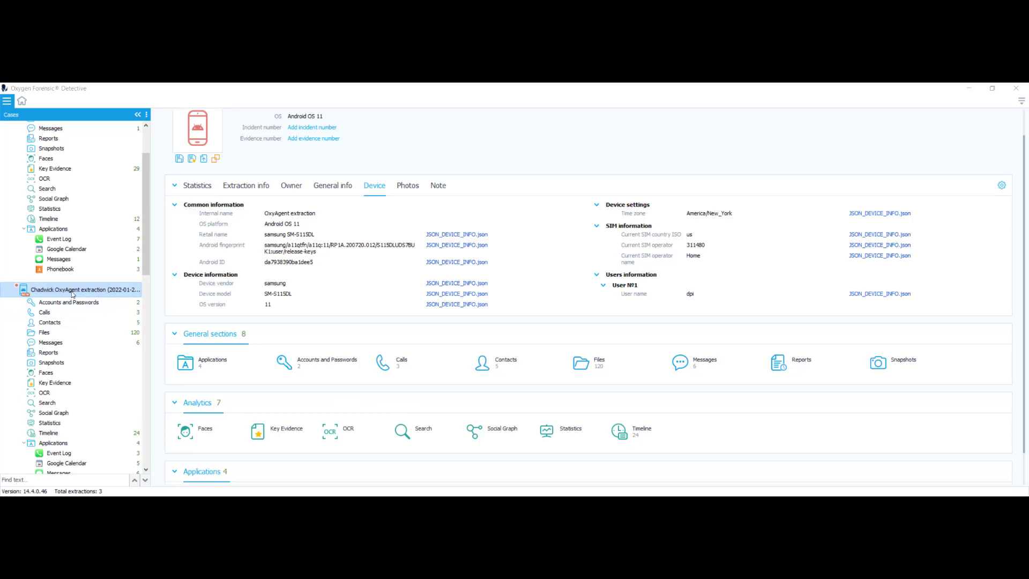
Run a keyword search for 'shovel' including file contents, returning three message screenshots
{"action": "left_click", "coordinate": [423, 430]}
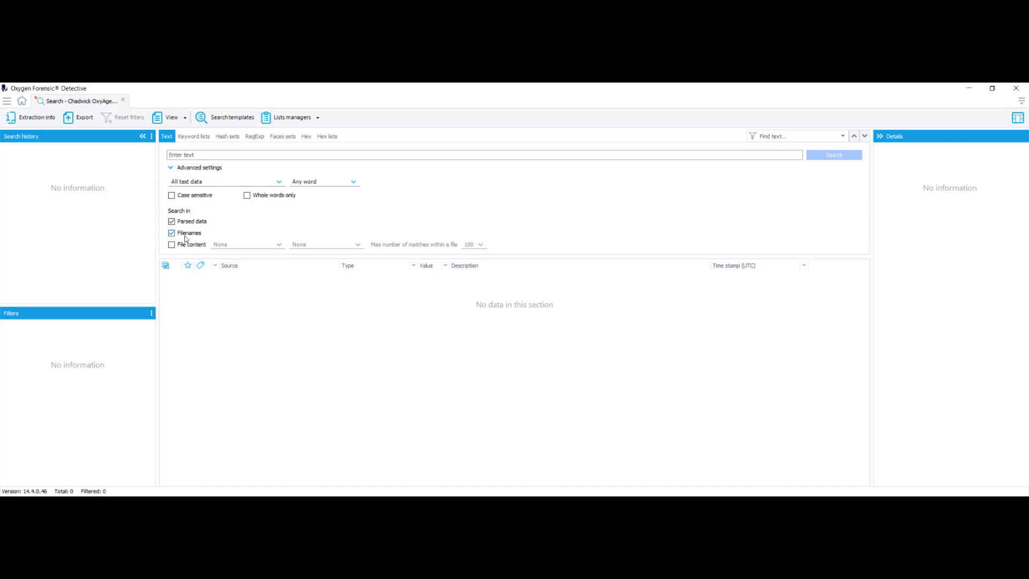
{"action": "left_click", "coordinate": [171, 245]}
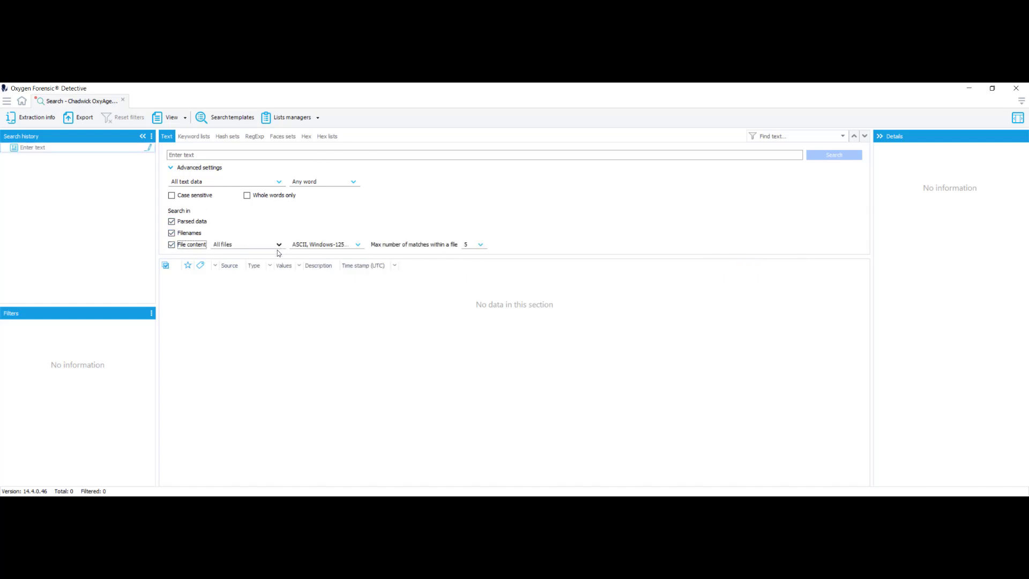
{"action": "left_click", "coordinate": [263, 156]}
{"action": "type", "text": "shovel"}
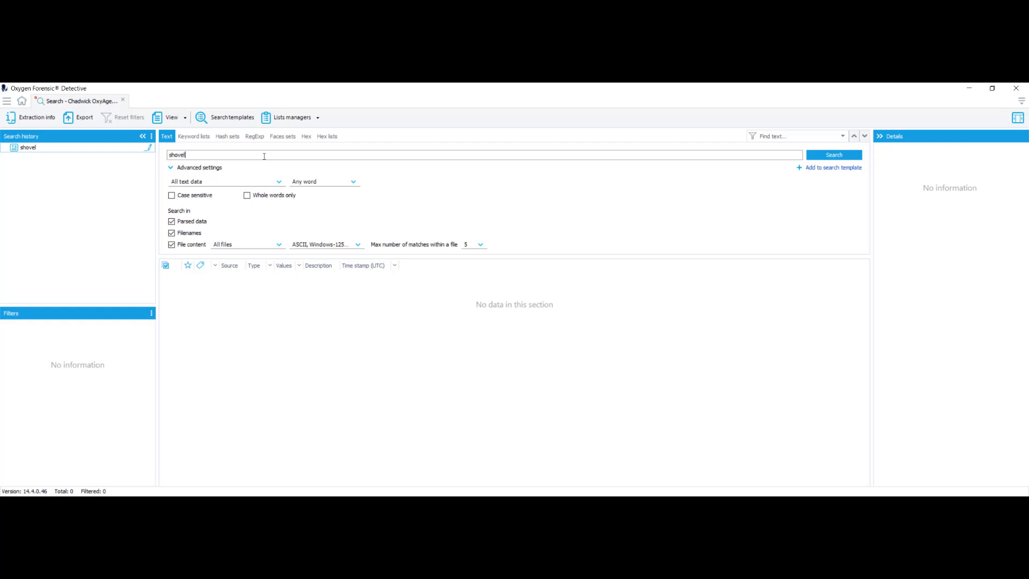
{"action": "left_click", "coordinate": [834, 155]}
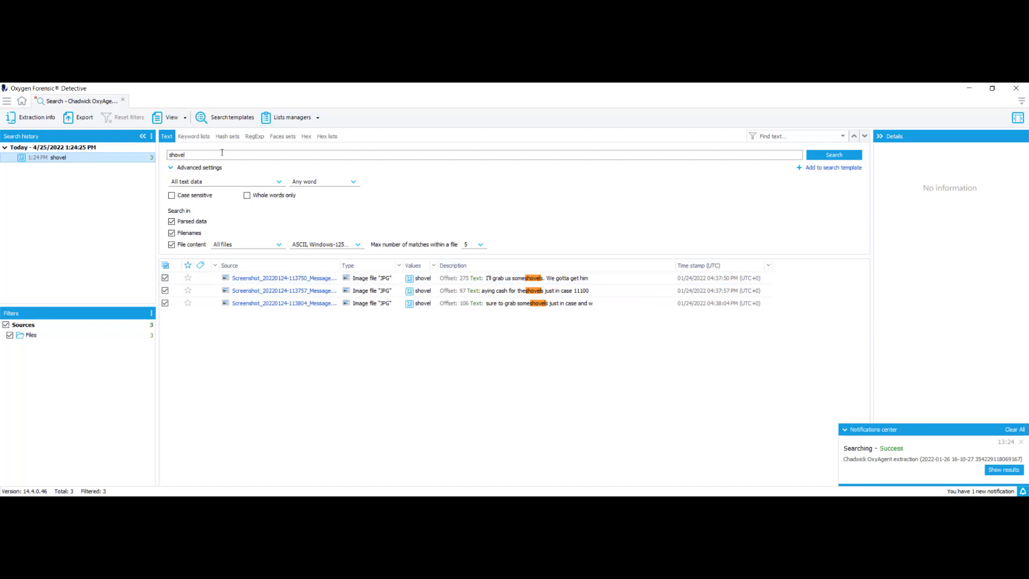
{"action": "left_click", "coordinate": [389, 156]}
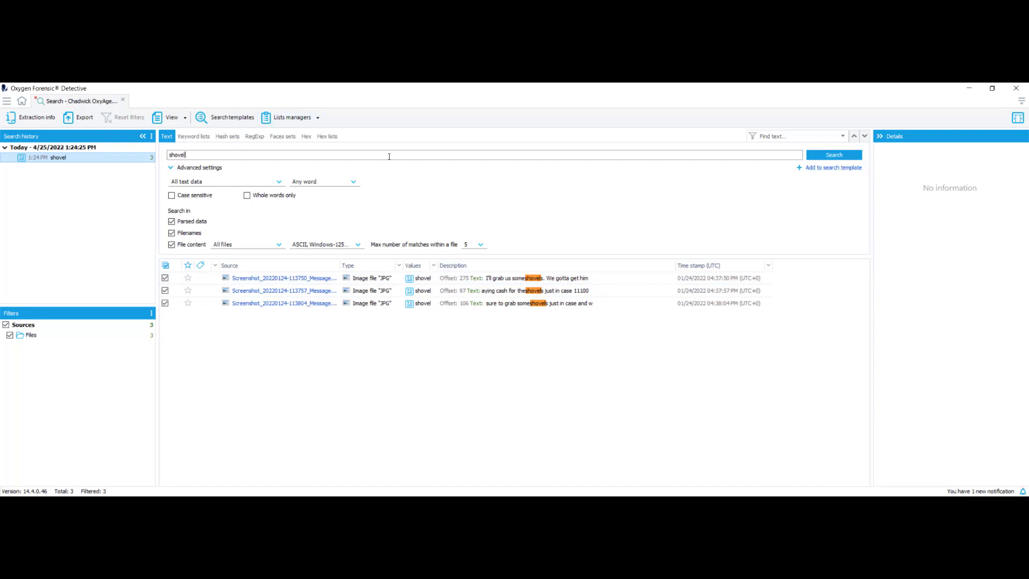
Replace the search term with 'pulse' and run the keyword search
{"action": "key", "text": "BackSpace"}
{"action": "key", "text": "BackSpace"}
{"action": "key", "text": "BackSpace"}
{"action": "key", "text": "BackSpace"}
{"action": "key", "text": "BackSpace"}
{"action": "key", "text": "BackSpace"}
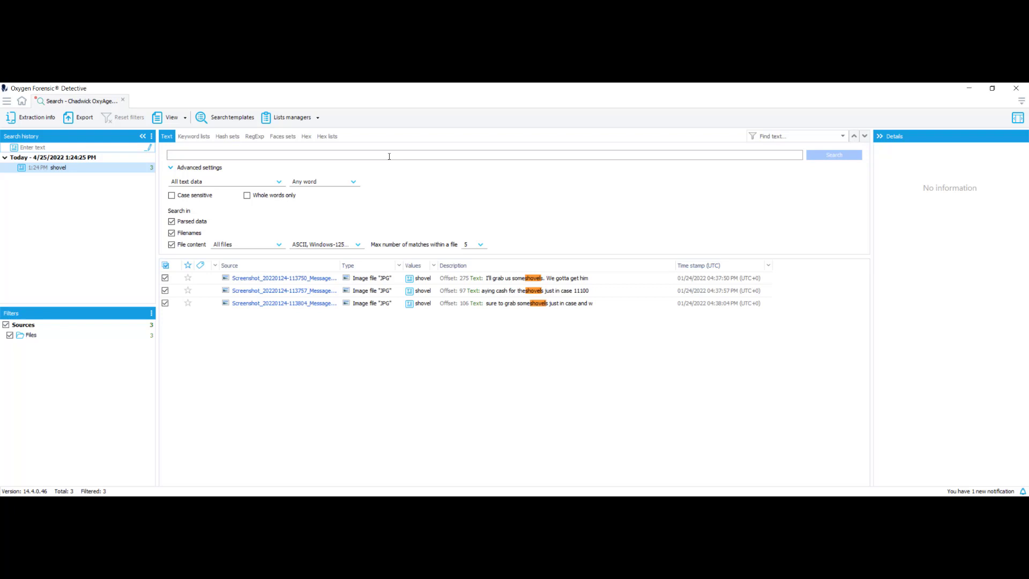
{"action": "type", "text": "se"}
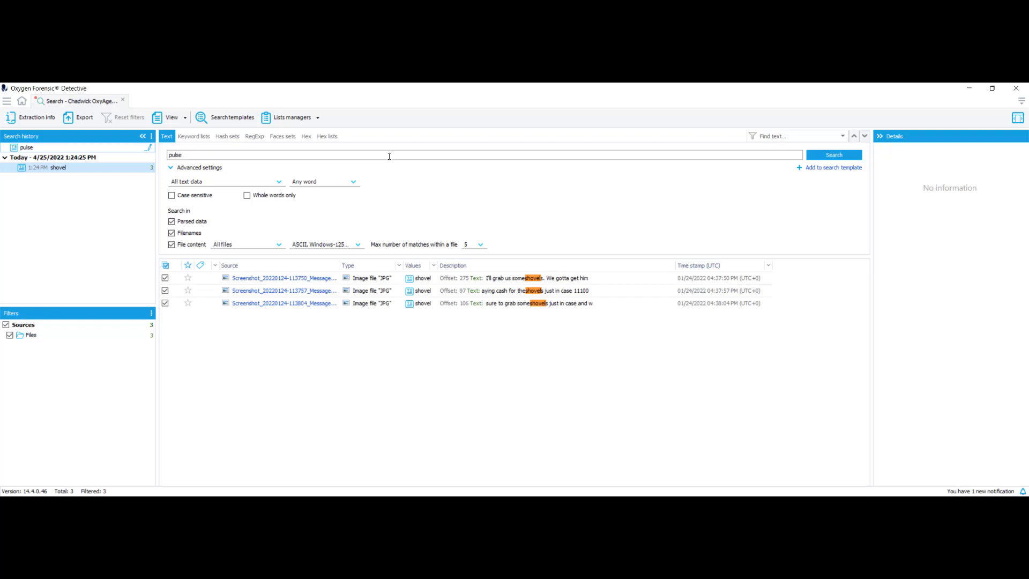
{"action": "key", "text": "Return"}
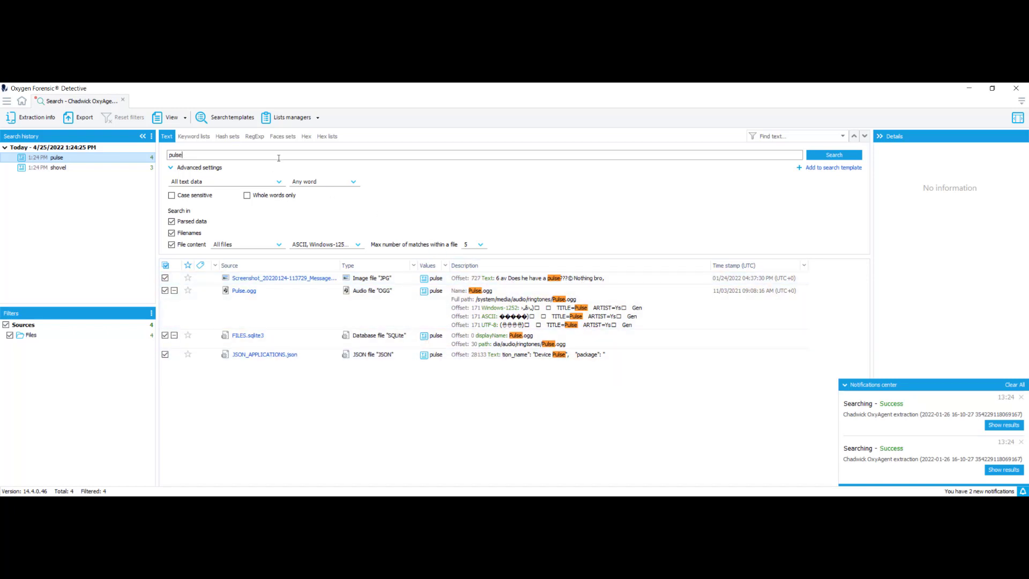
Search for 'body', matching three message screenshots plus JSON_APPLICATIONS.json
{"action": "key", "text": "BackSpace"}
{"action": "key", "text": "BackSpace"}
{"action": "key", "text": "BackSpace"}
{"action": "key", "text": "BackSpace"}
{"action": "key", "text": "BackSpace"}
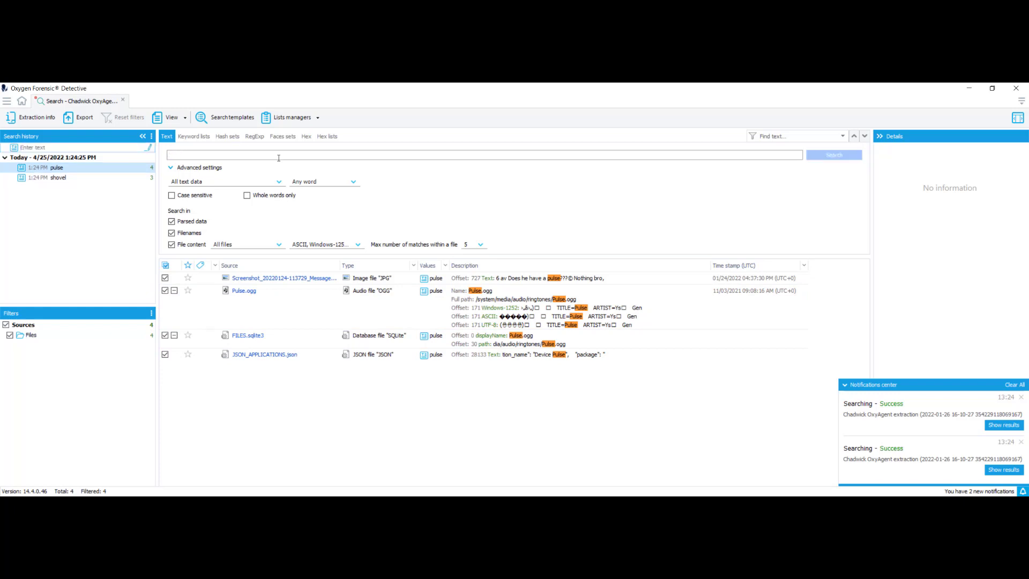
{"action": "type", "text": "body"}
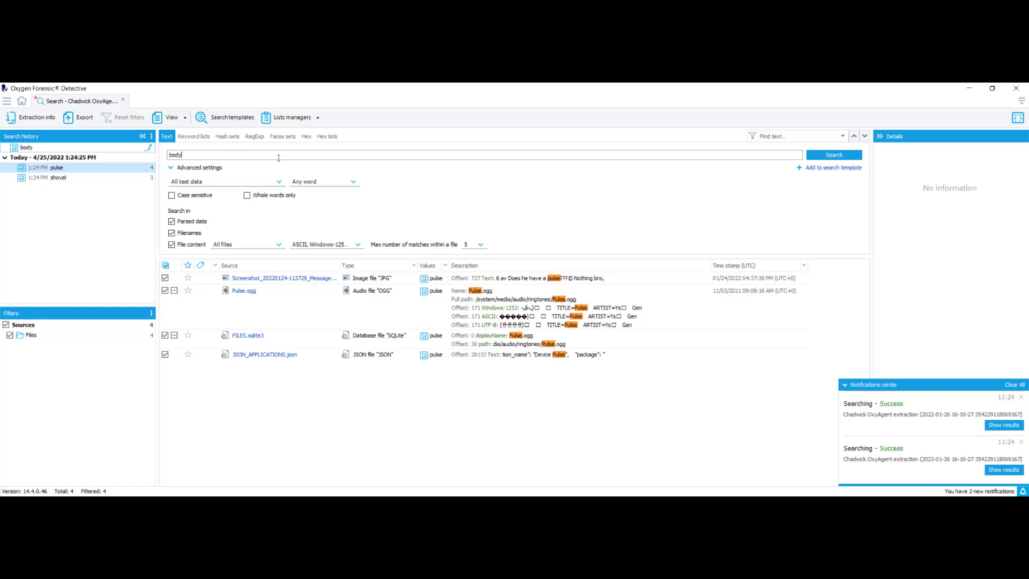
{"action": "key", "text": "Return"}
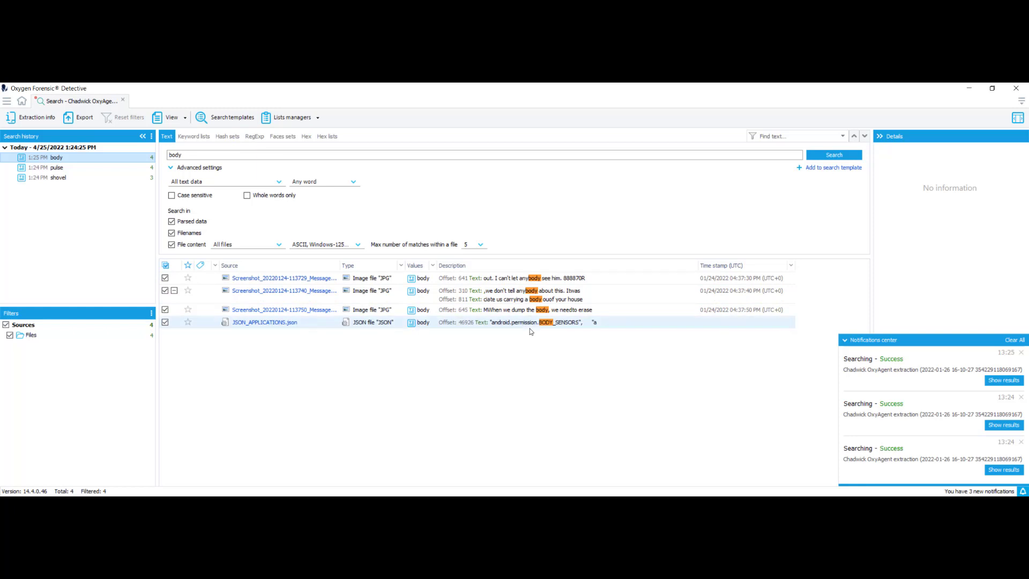
{"action": "left_click", "coordinate": [205, 154]}
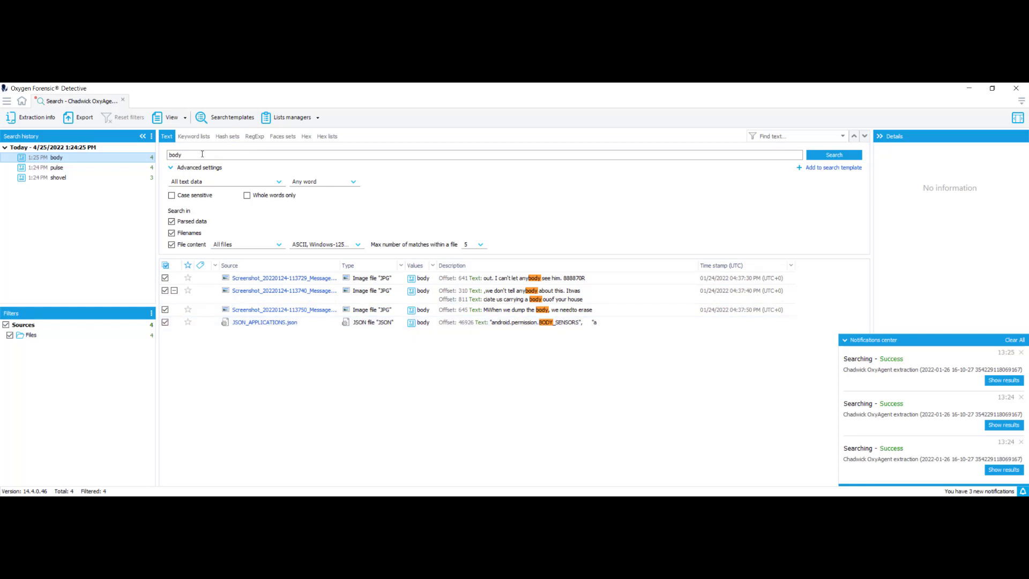